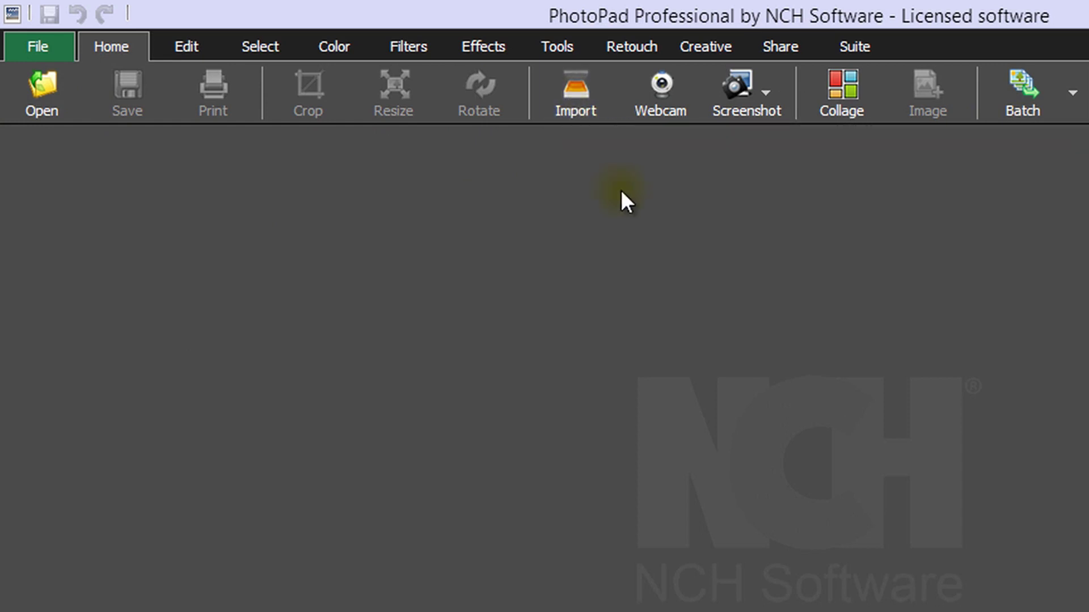
# Check the screenshot options, then Ctrl-select sample1, sample3, sample5 and sample7.jpeg in Open
pyautogui.click(770, 97)
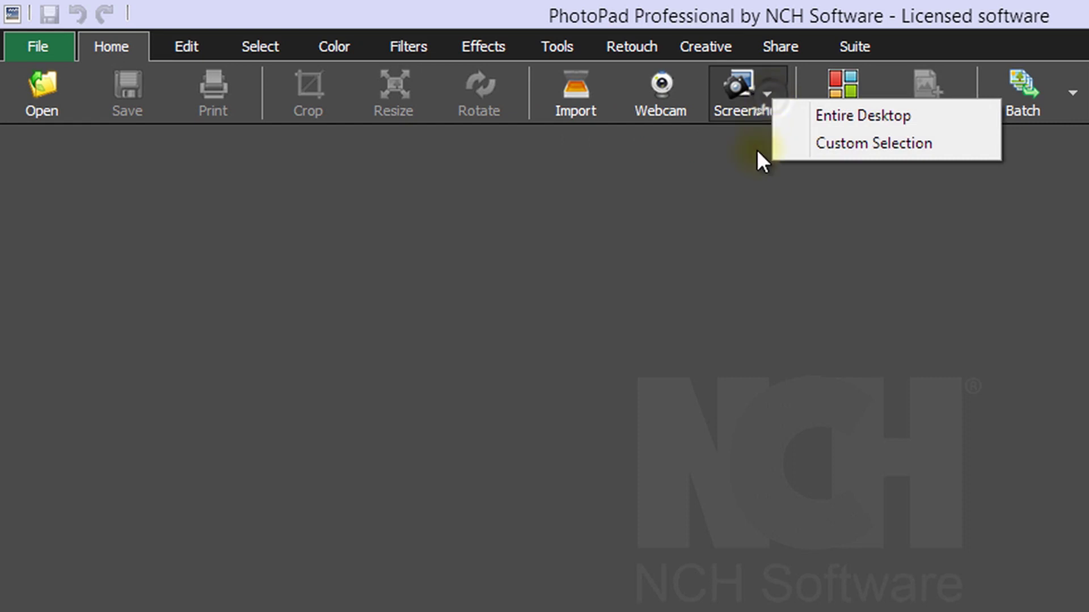
pyautogui.click(714, 244)
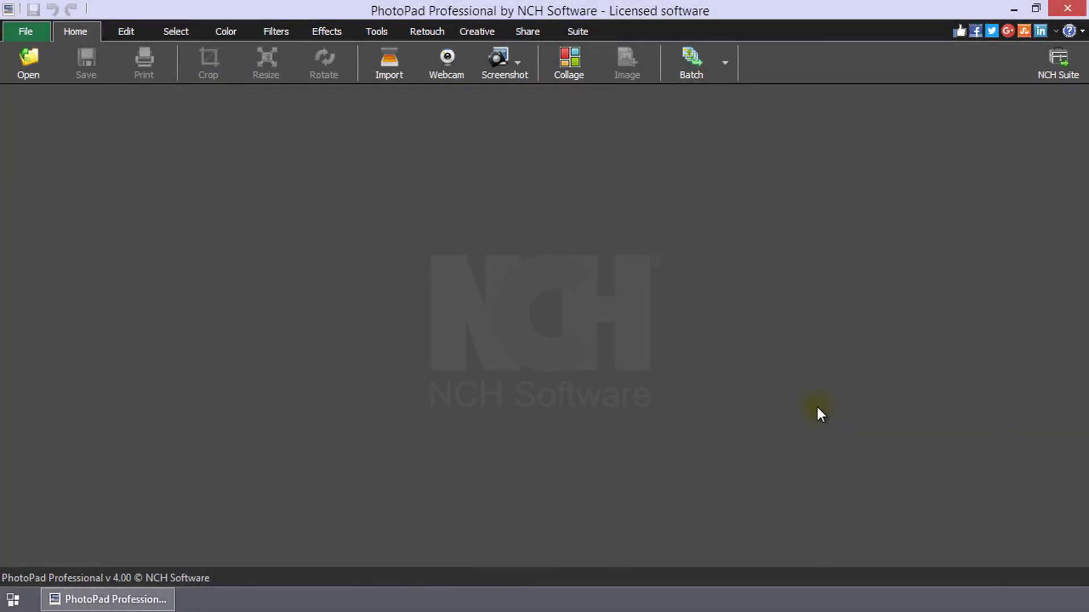
pyautogui.click(30, 77)
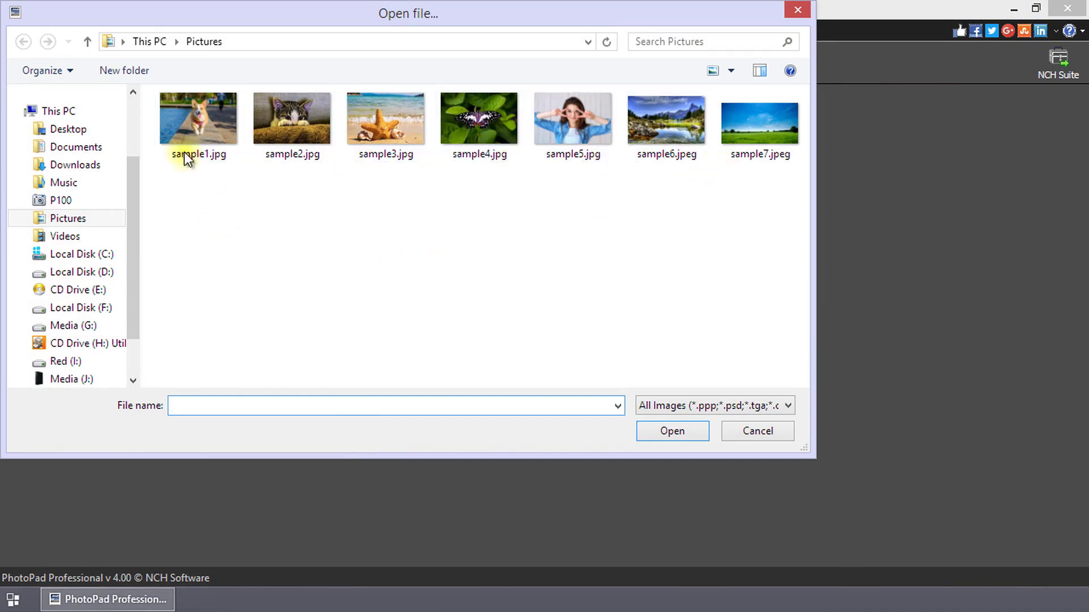
pyautogui.click(183, 136)
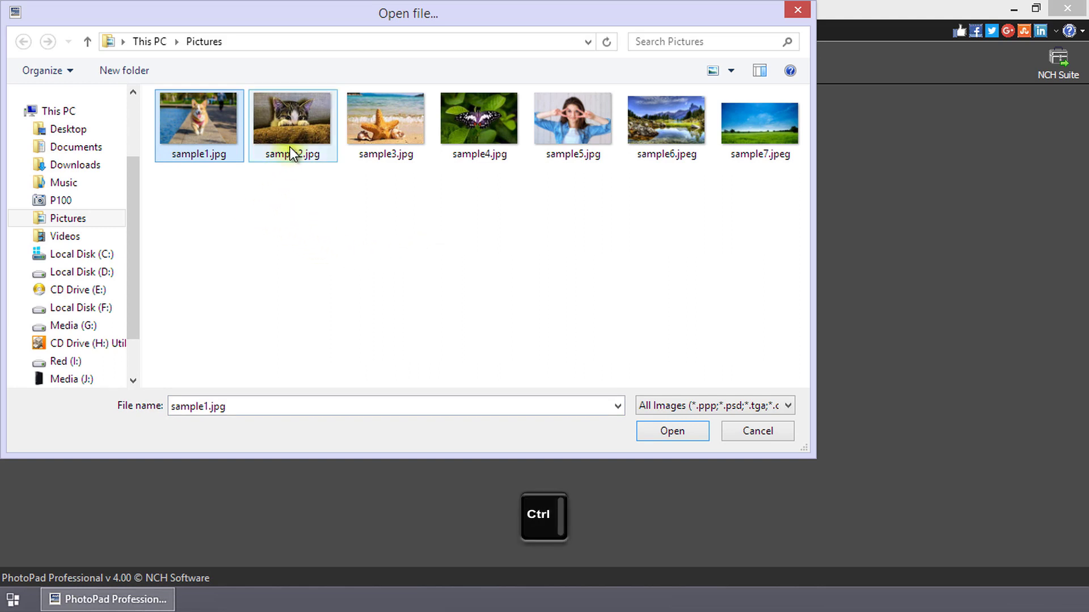
pyautogui.keyDown('ctrl'); pyautogui.click(376, 146); pyautogui.keyUp('ctrl')
pyautogui.keyDown('ctrl'); pyautogui.click(571, 149); pyautogui.keyUp('ctrl')
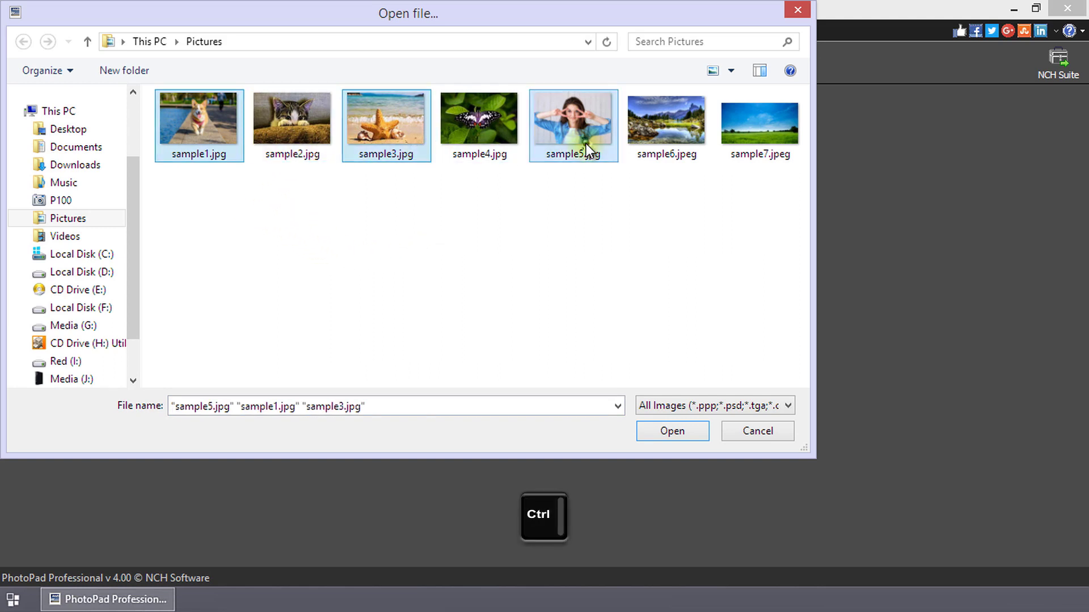
pyautogui.keyDown('ctrl'); pyautogui.click(741, 153); pyautogui.keyUp('ctrl')
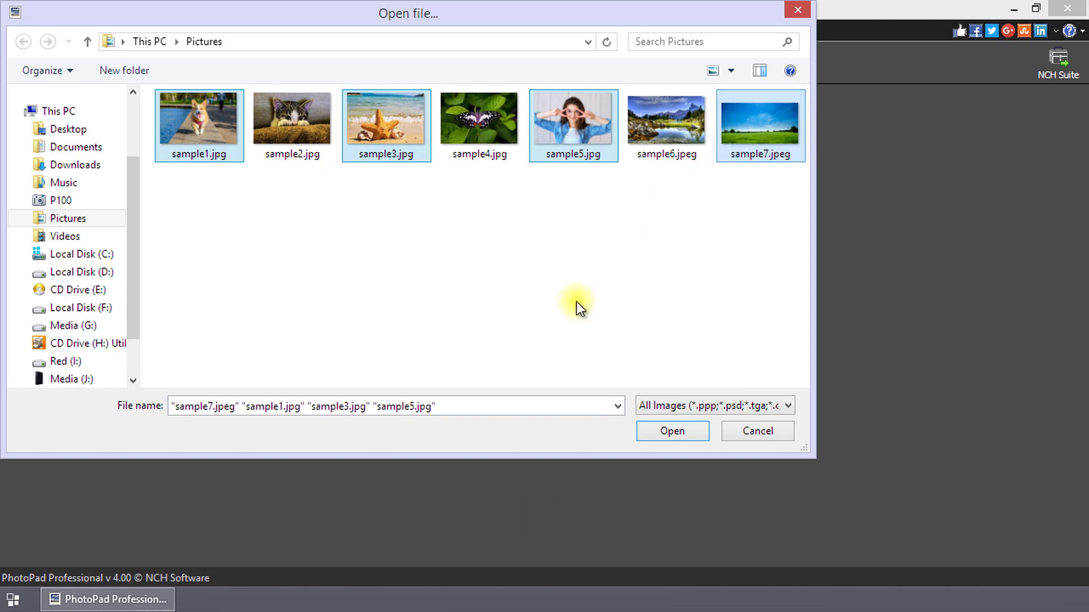
# Reselect sample1.jpg through sample5.jpg as a range and open all five pictures
pyautogui.click(370, 244)
pyautogui.keyDown('shift'); pyautogui.click(209, 143); pyautogui.keyUp('shift')
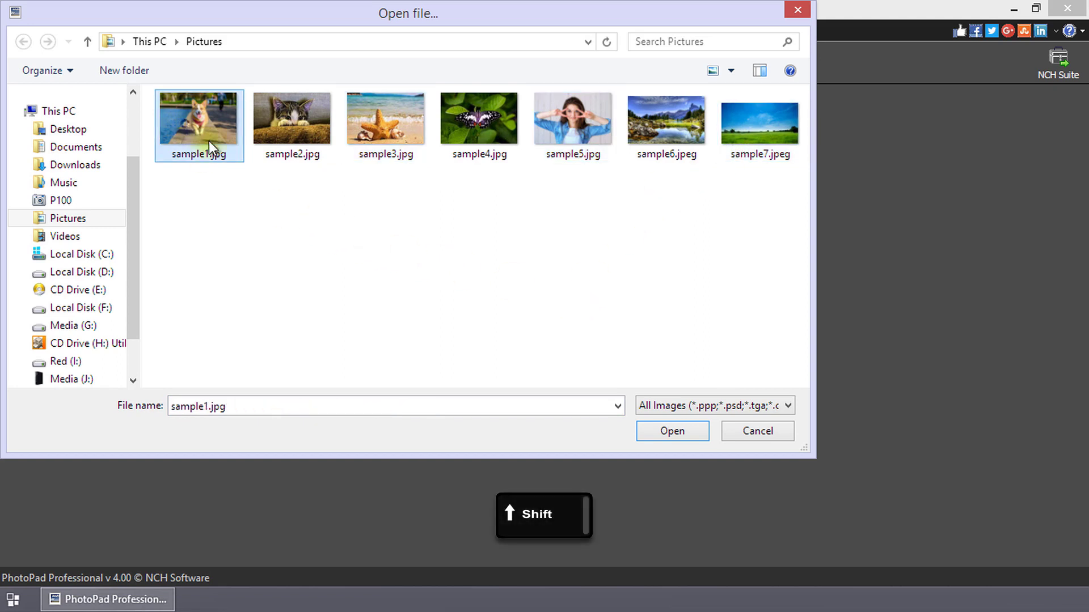
pyautogui.keyDown('shift'); pyautogui.click(581, 120); pyautogui.keyUp('shift')
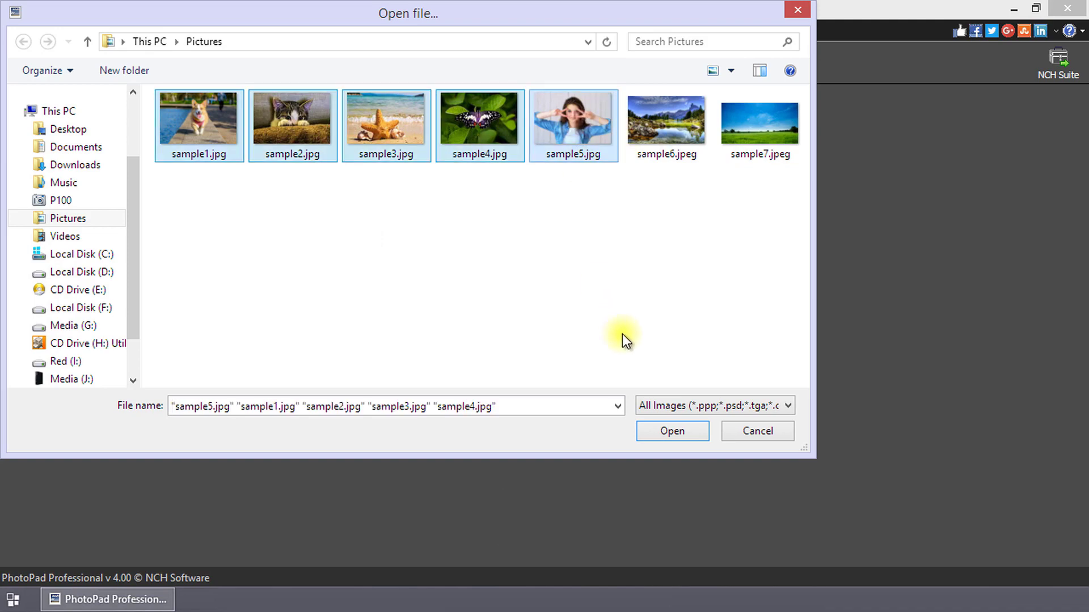
pyautogui.click(658, 431)
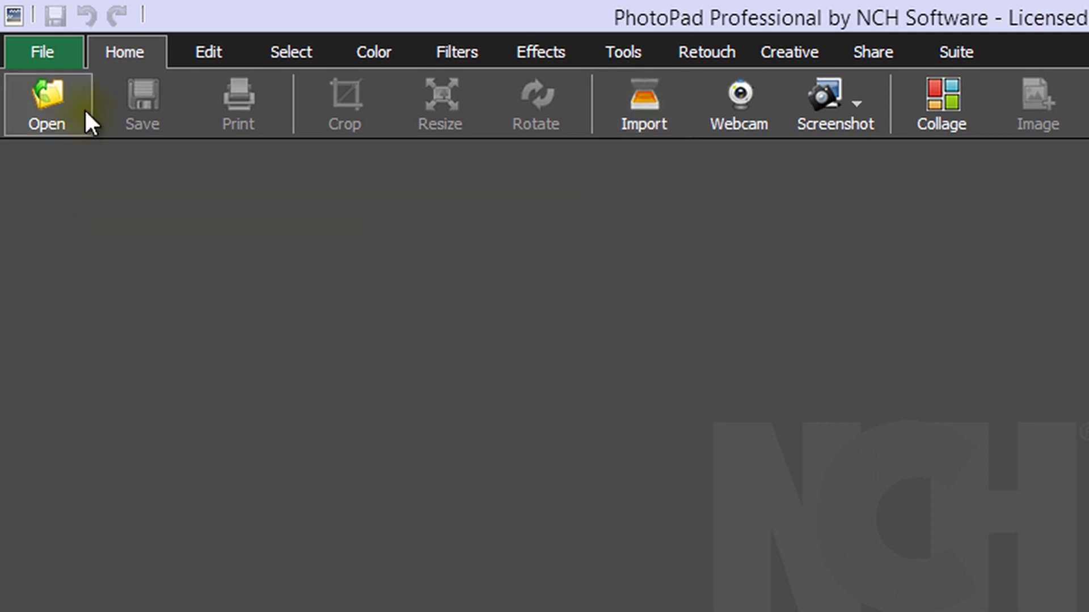
# Select WIA-P100 as the image source and start getting pictures from the camera
pyautogui.click(57, 51)
pyautogui.click(125, 451)
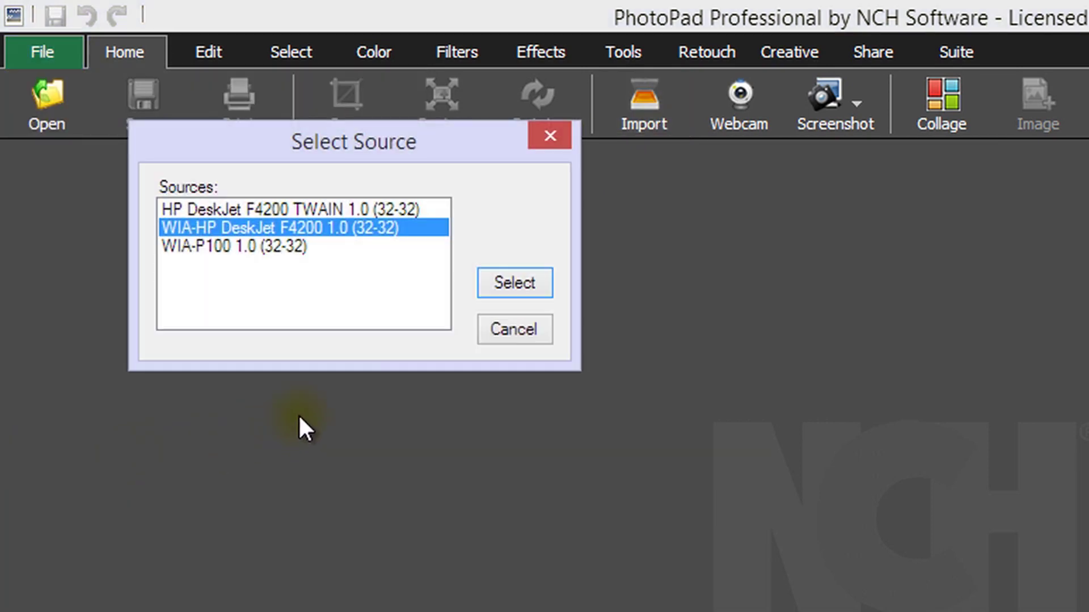
pyautogui.click(313, 247)
pyautogui.click(509, 282)
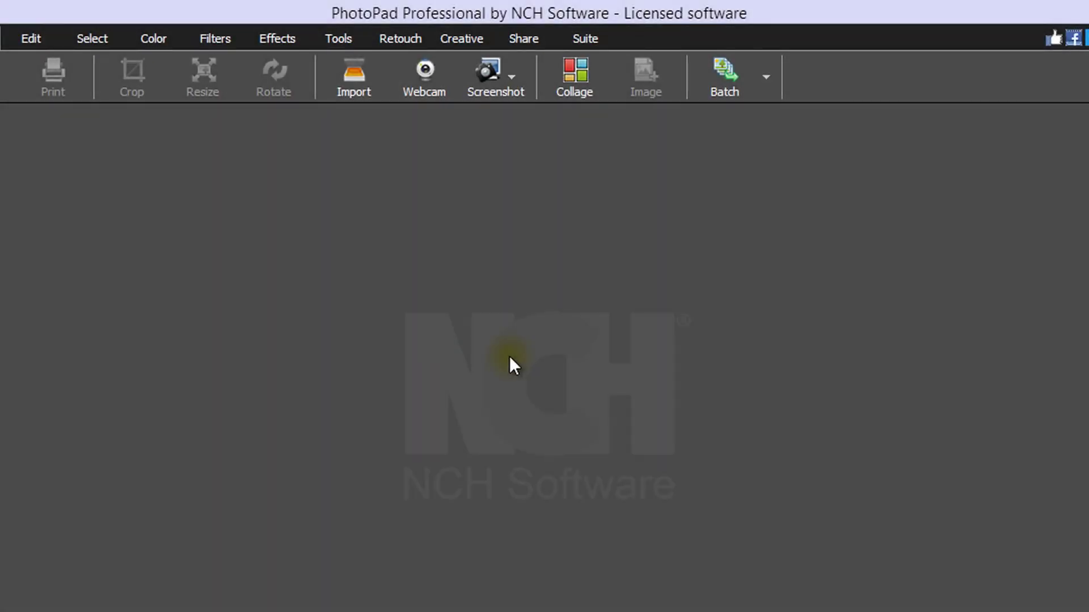
pyautogui.click(366, 94)
# Preview the camera pictures one by one, then return to the thumbnail grid
pyautogui.moveTo(777, 353)
pyautogui.mouseDown()
pyautogui.moveTo(774, 403)
pyautogui.moveTo(777, 341)
pyautogui.mouseUp()
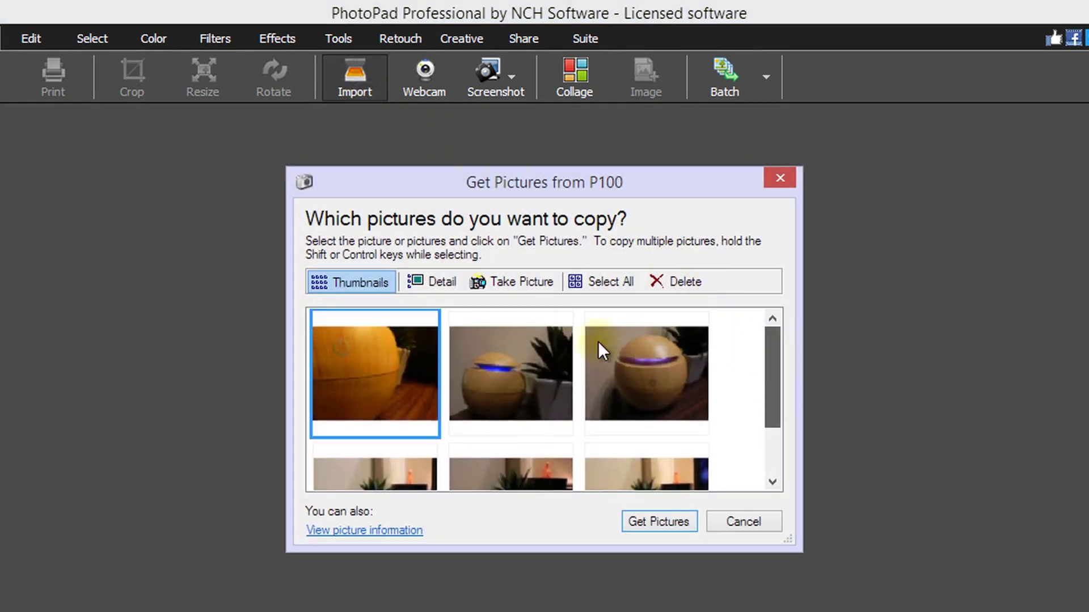
pyautogui.click(437, 288)
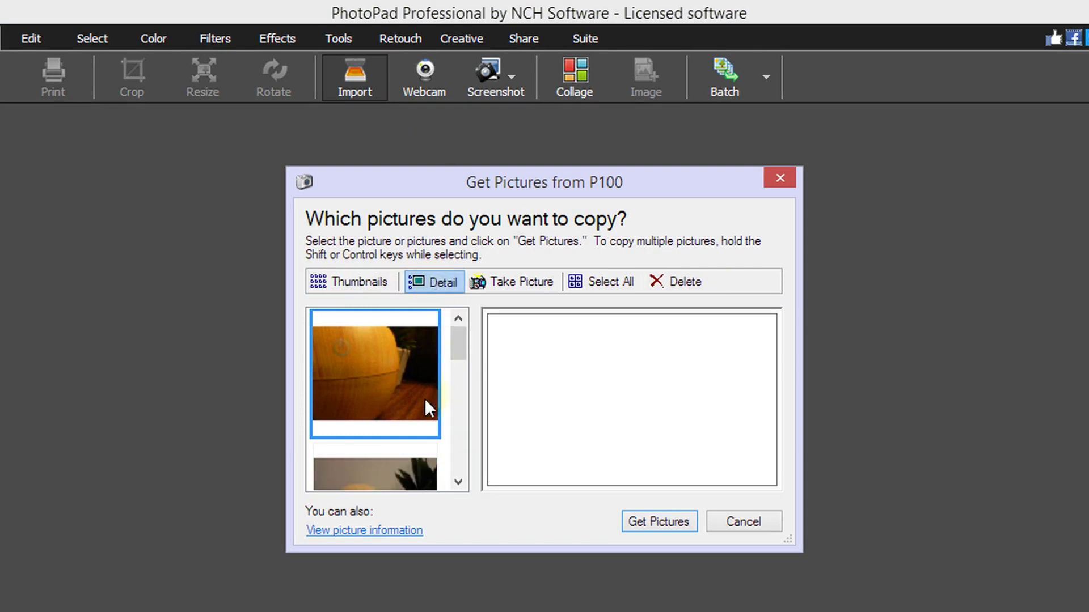
pyautogui.click(403, 469)
pyautogui.scroll(-1, 396, 391)
pyautogui.click(397, 391)
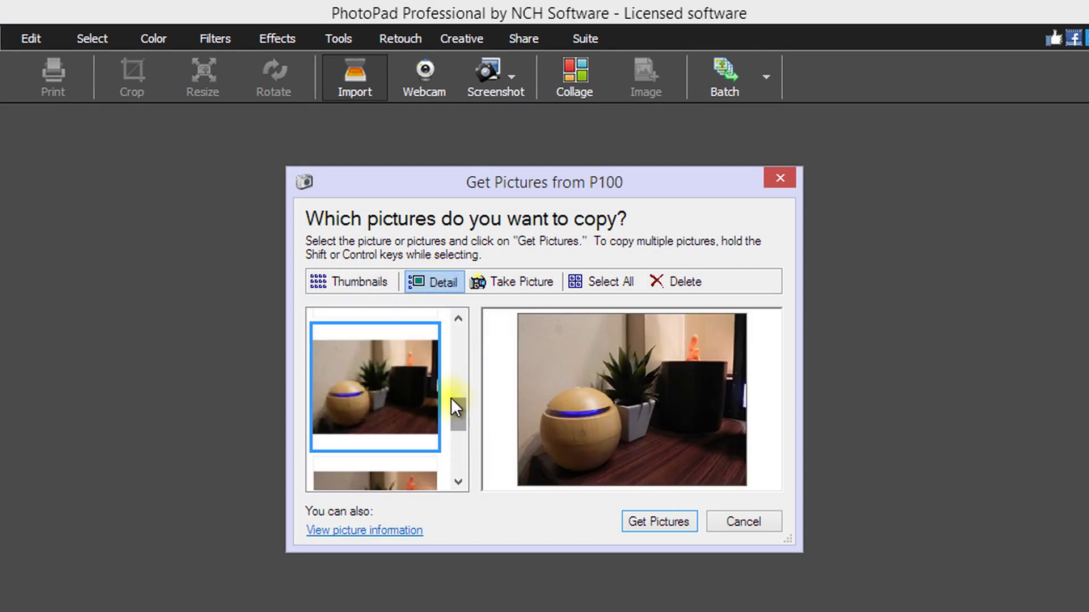
pyautogui.click(351, 282)
# Permanently delete the first picture from the P100 camera
pyautogui.click(604, 282)
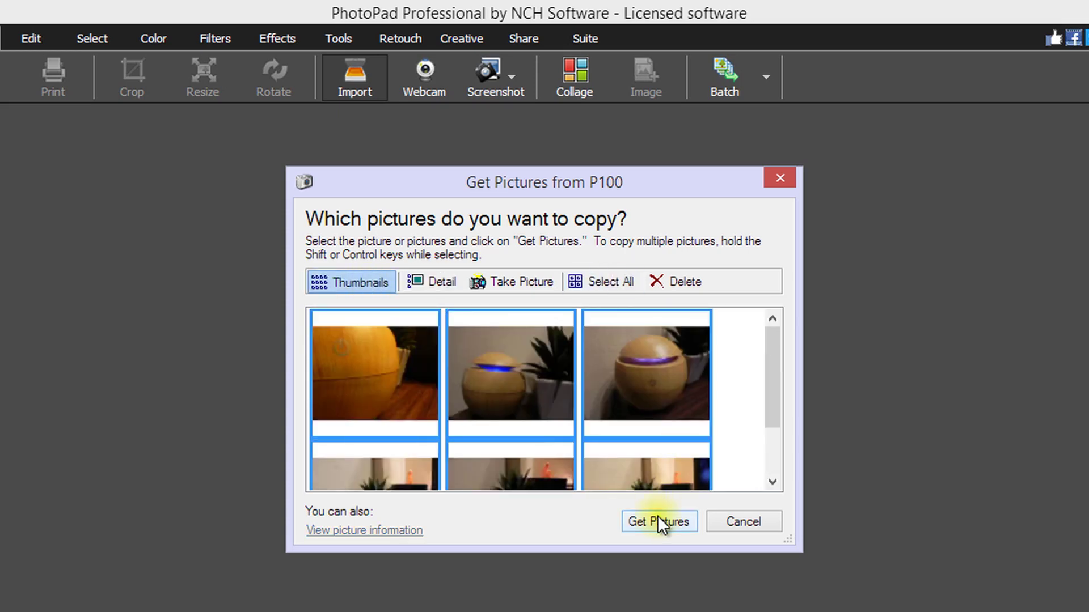
pyautogui.click(448, 375)
pyautogui.click(388, 365)
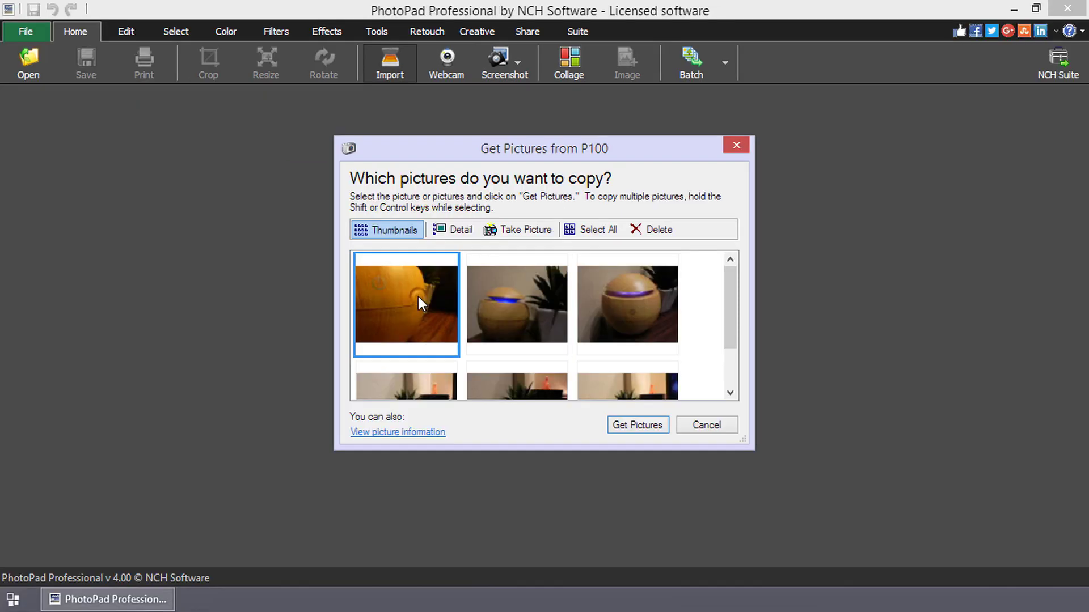
pyautogui.click(652, 230)
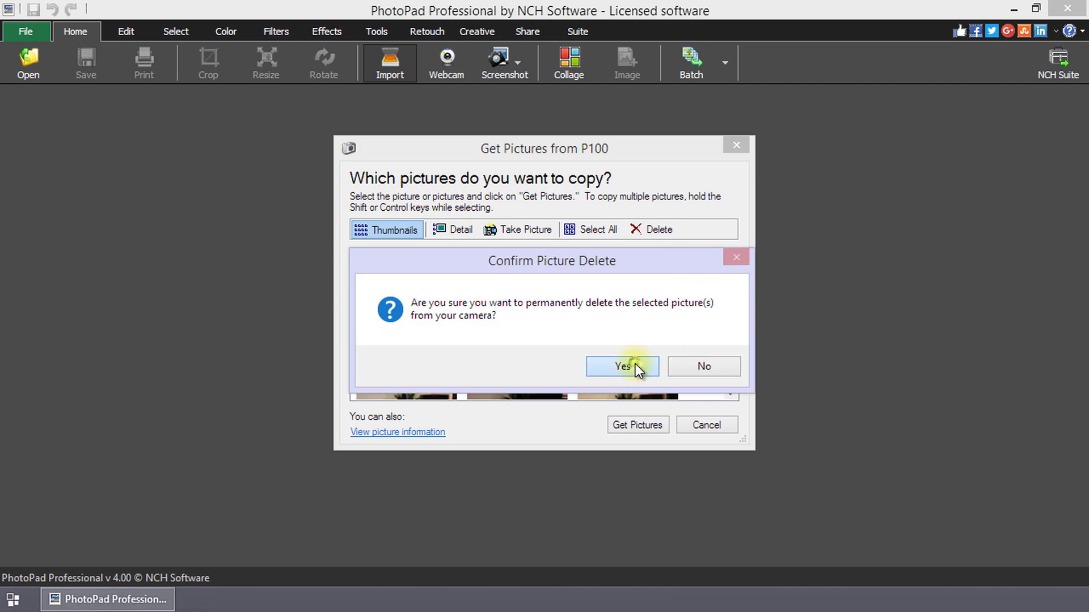
pyautogui.click(635, 366)
# Ctrl-select the first, third and fifth photos and get them into PhotoPad
pyautogui.press('shift')
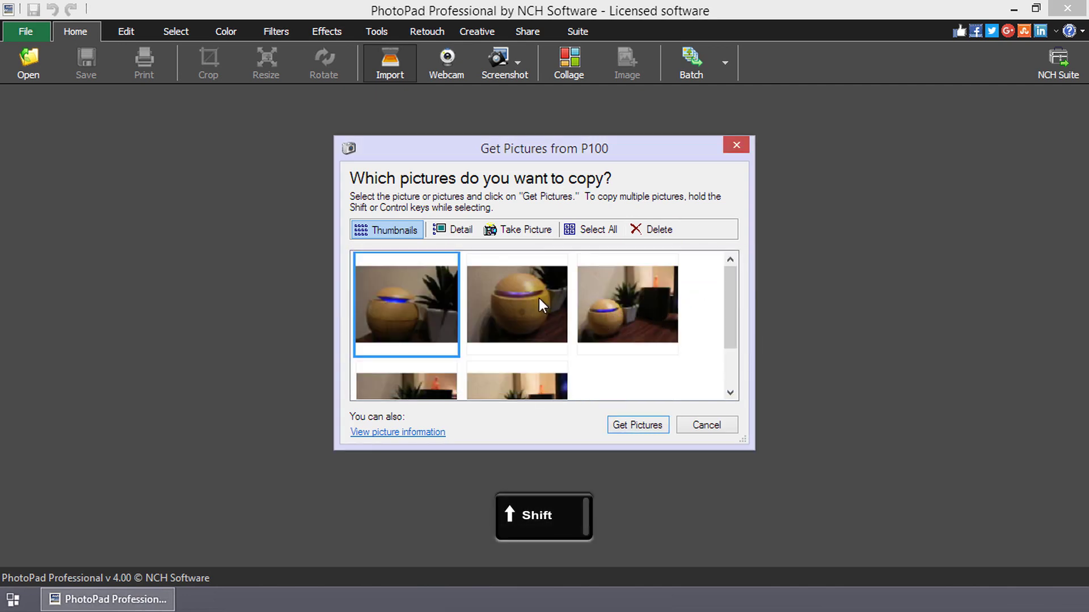
pyautogui.keyDown('shift'); pyautogui.click(578, 301); pyautogui.keyUp('shift')
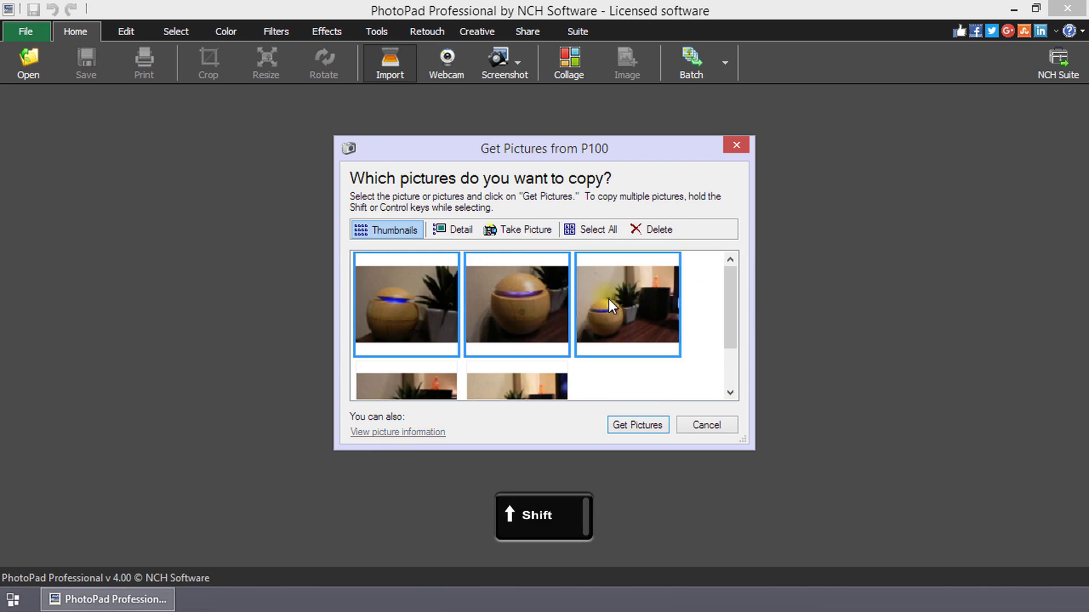
pyautogui.press('ctrl')
pyautogui.click(426, 287)
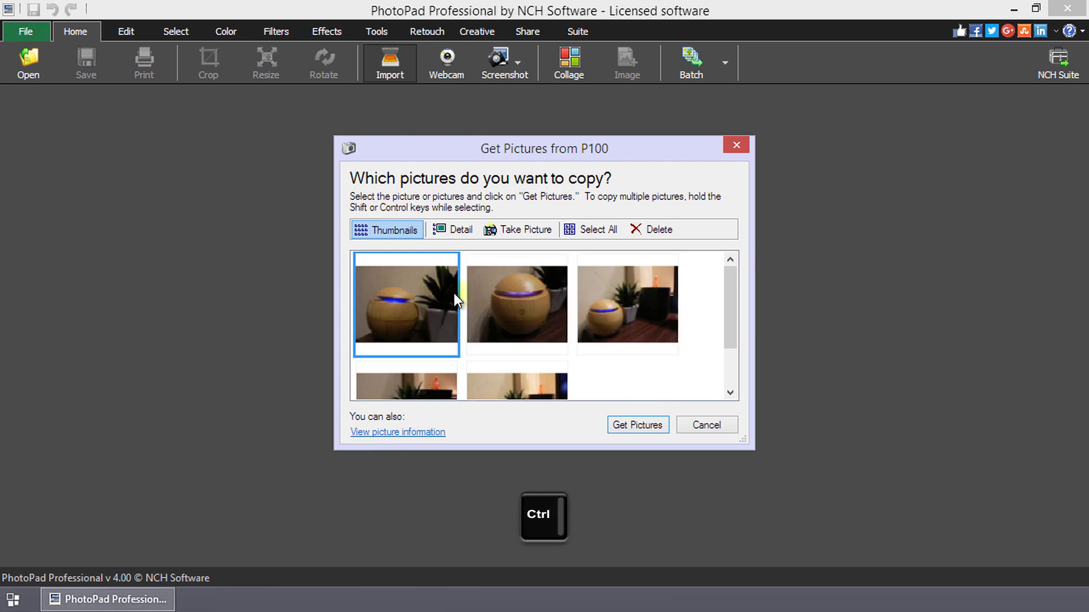
pyautogui.keyDown('ctrl'); pyautogui.click(511, 386); pyautogui.keyUp('ctrl')
pyautogui.keyDown('ctrl'); pyautogui.click(620, 312); pyautogui.keyUp('ctrl')
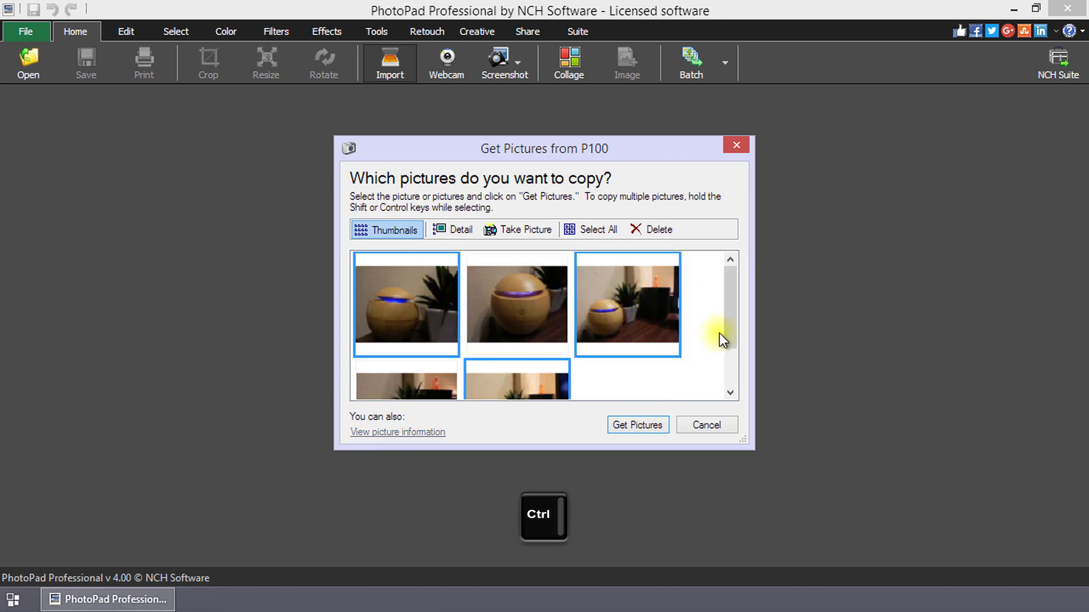
pyautogui.scroll(-2, 706, 332)
pyautogui.scroll(2, 706, 332)
pyautogui.click(641, 425)
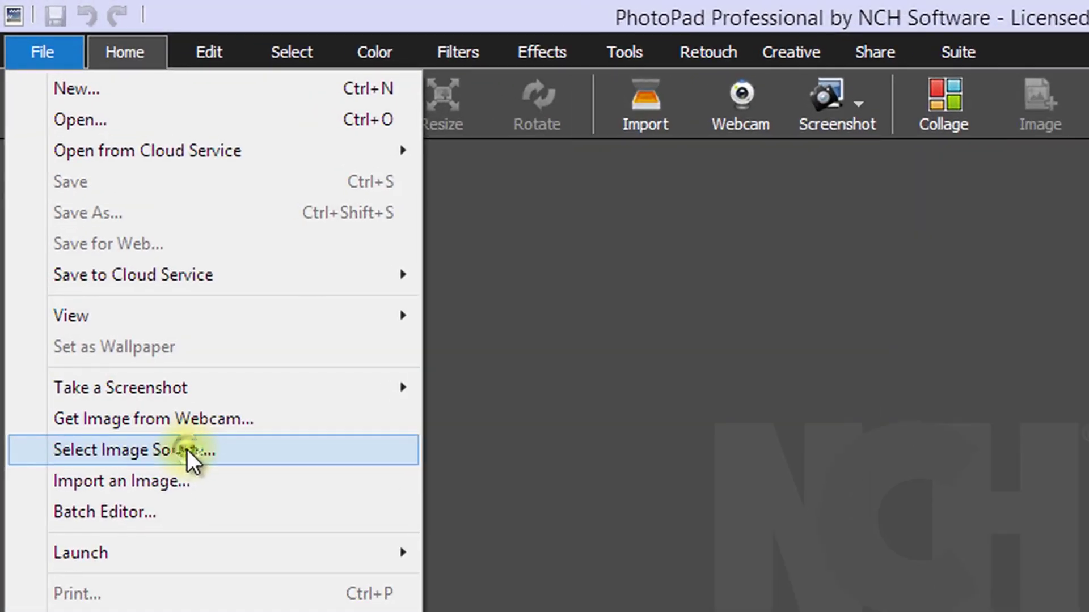
# Make WIA-HP DeskJet F4200 the image source and start importing from the scanner
pyautogui.click(187, 450)
pyautogui.click(370, 232)
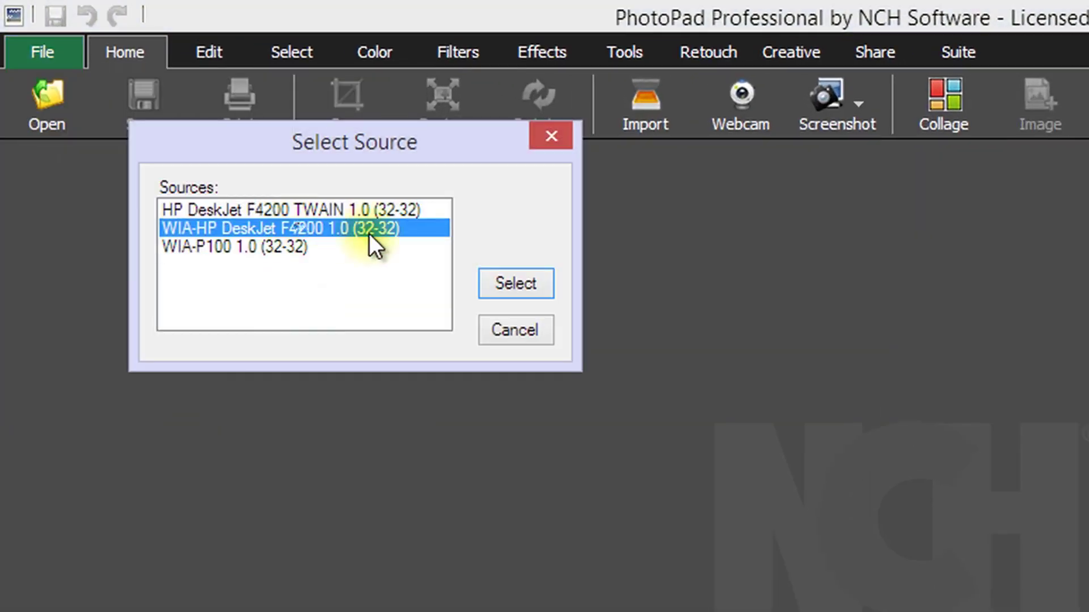
pyautogui.click(515, 284)
pyautogui.click(645, 108)
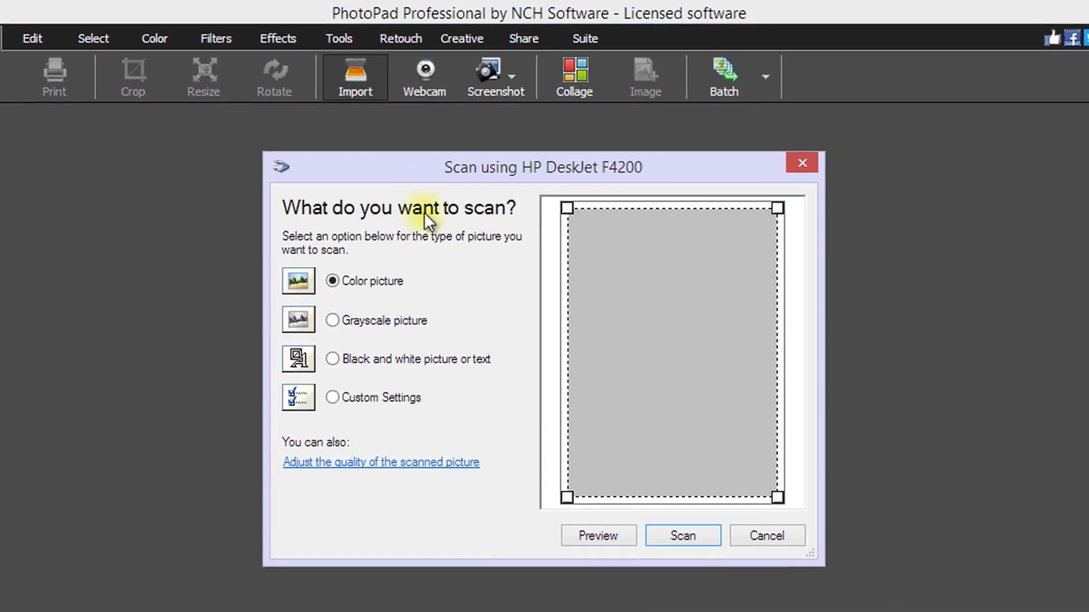
# Preview the scan in grayscale, black and white and colour, then scan in colour
pyautogui.click(414, 316)
pyautogui.click(597, 535)
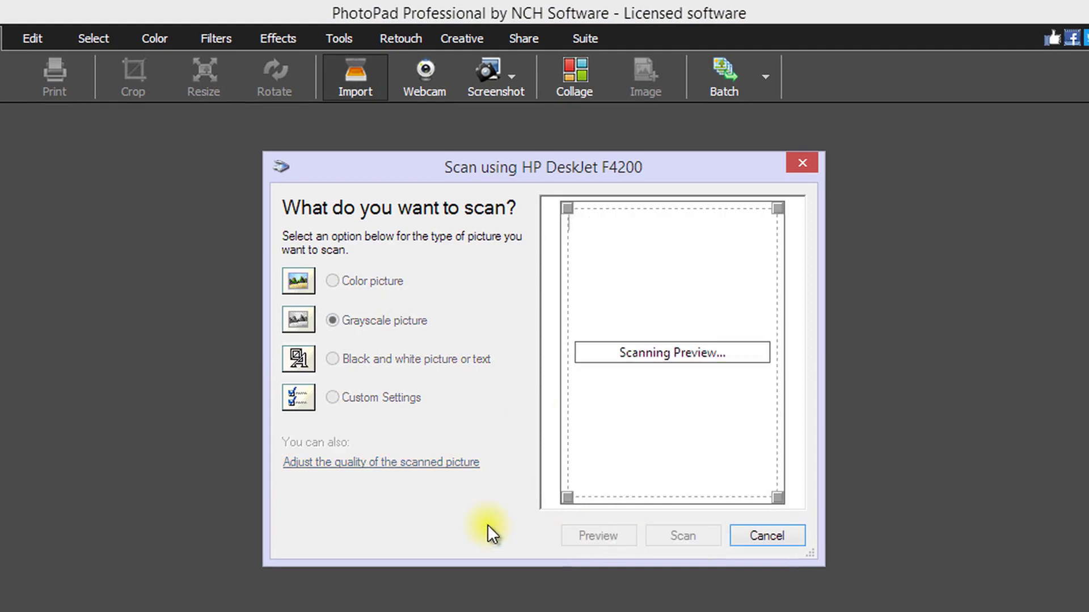
pyautogui.click(404, 359)
pyautogui.click(598, 535)
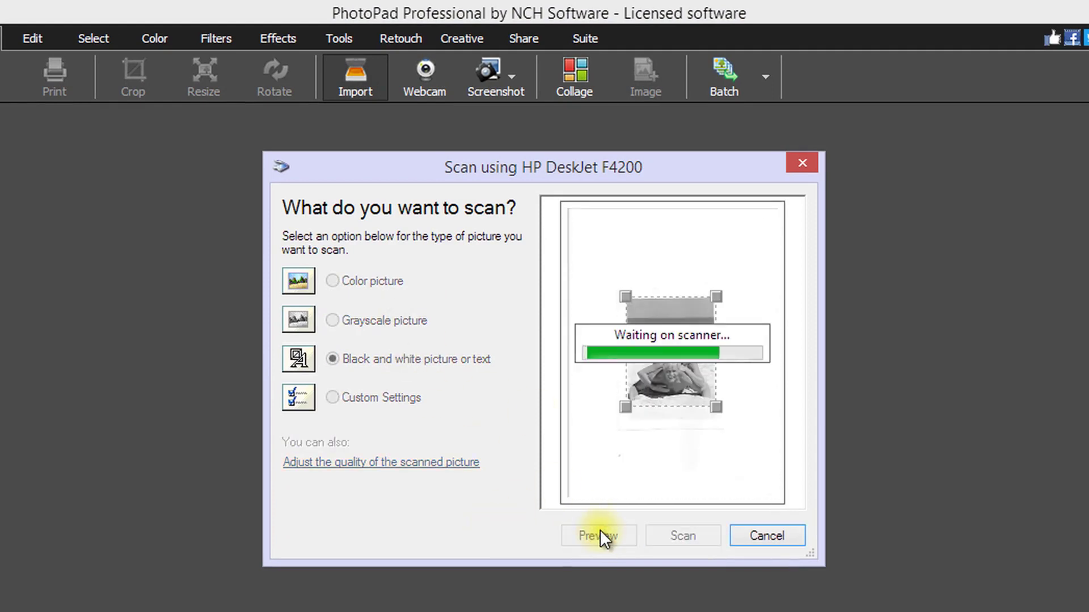
pyautogui.click(332, 280)
pyautogui.click(598, 535)
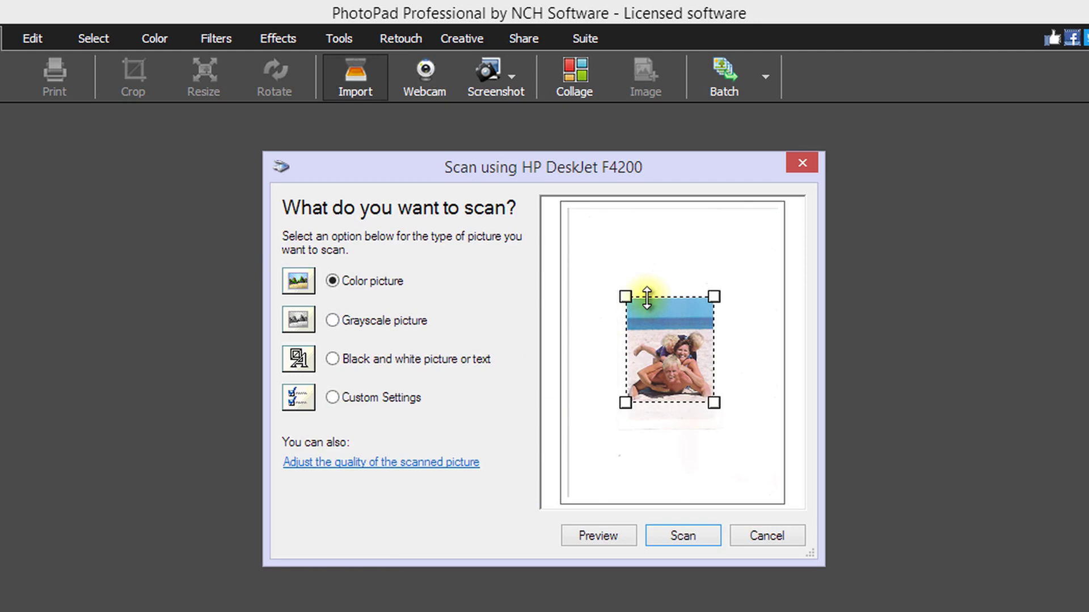
pyautogui.click(683, 536)
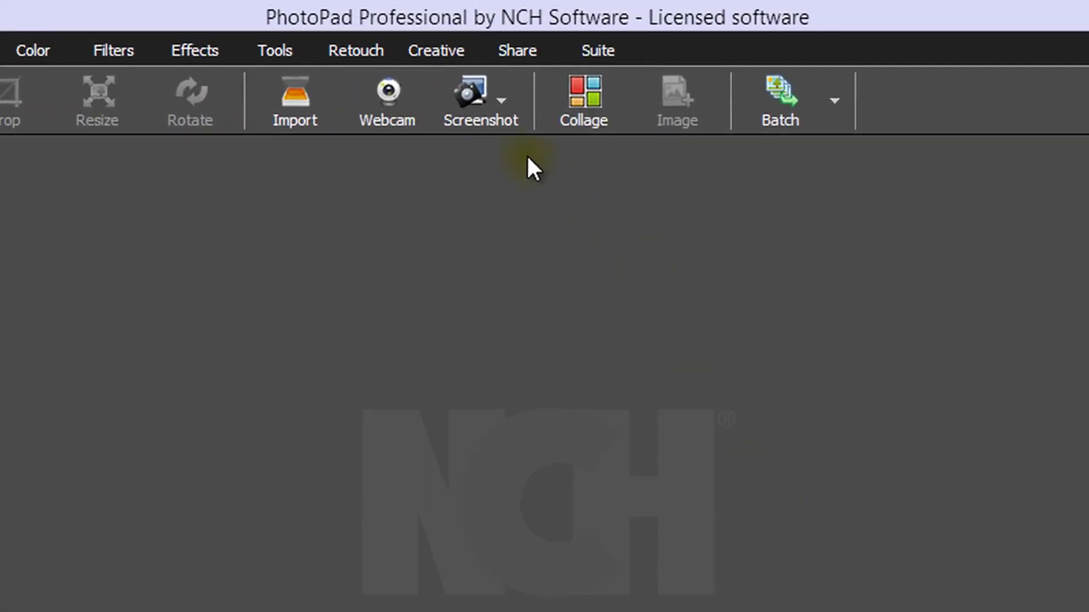
# Capture the entire desktop, then a custom 649 x 365 region over the pier and sunset
pyautogui.click(512, 121)
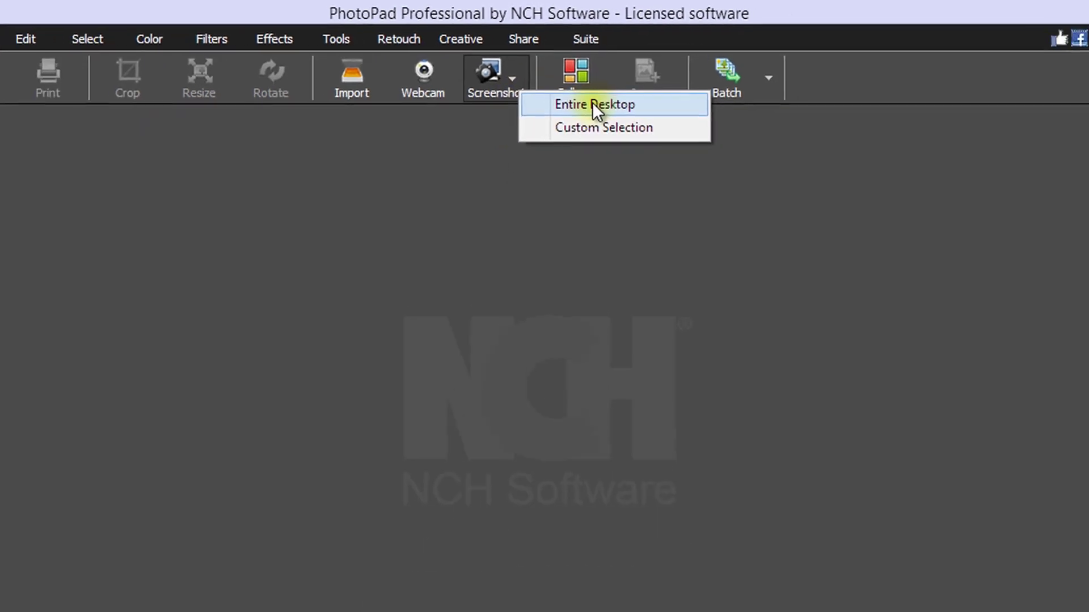
pyautogui.click(593, 104)
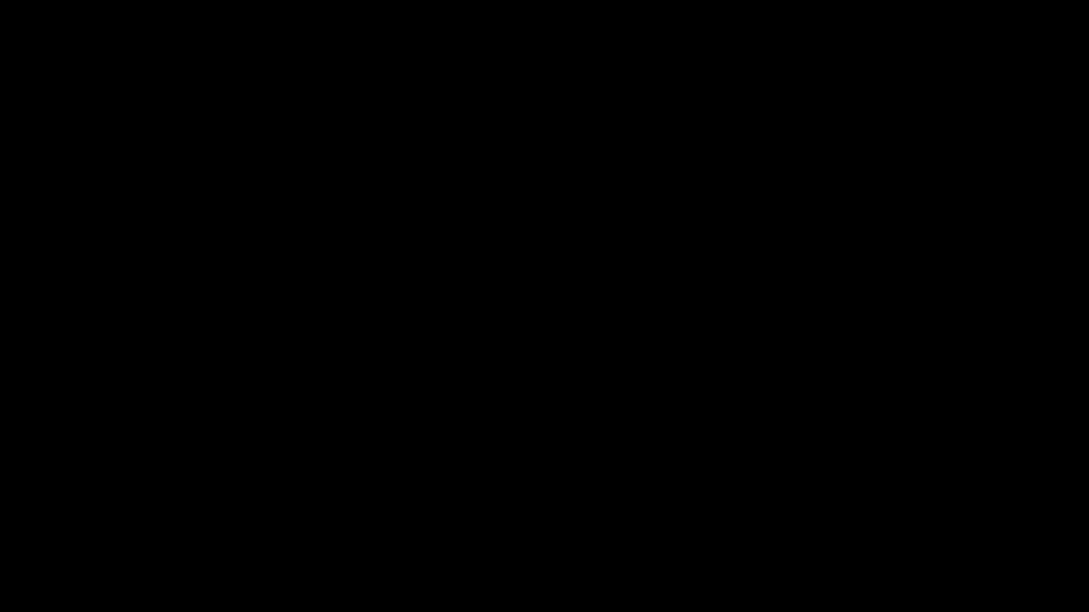
pyautogui.click(513, 63)
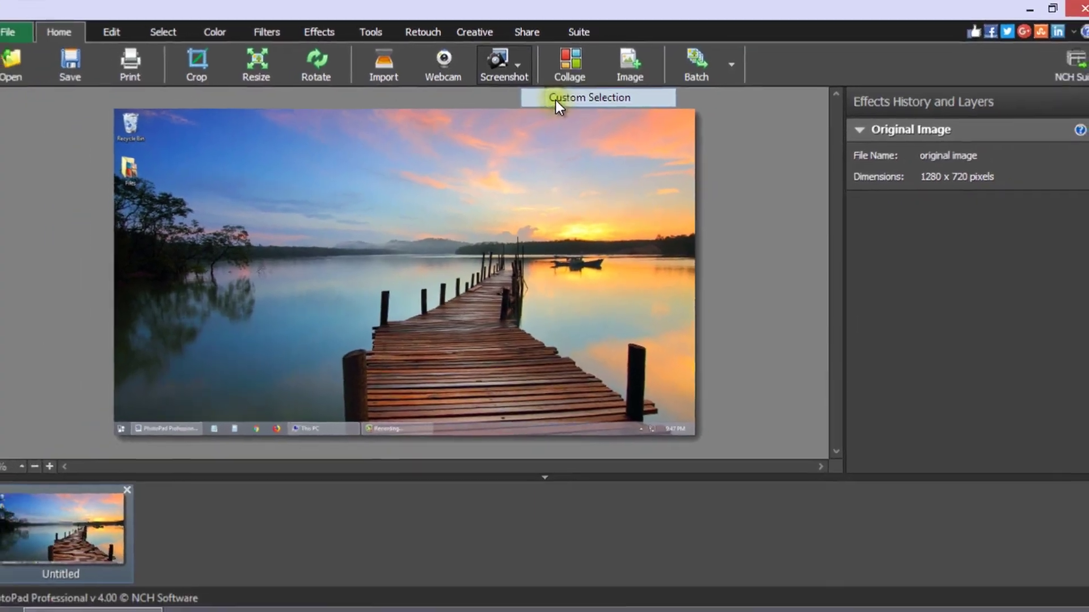
pyautogui.click(554, 142)
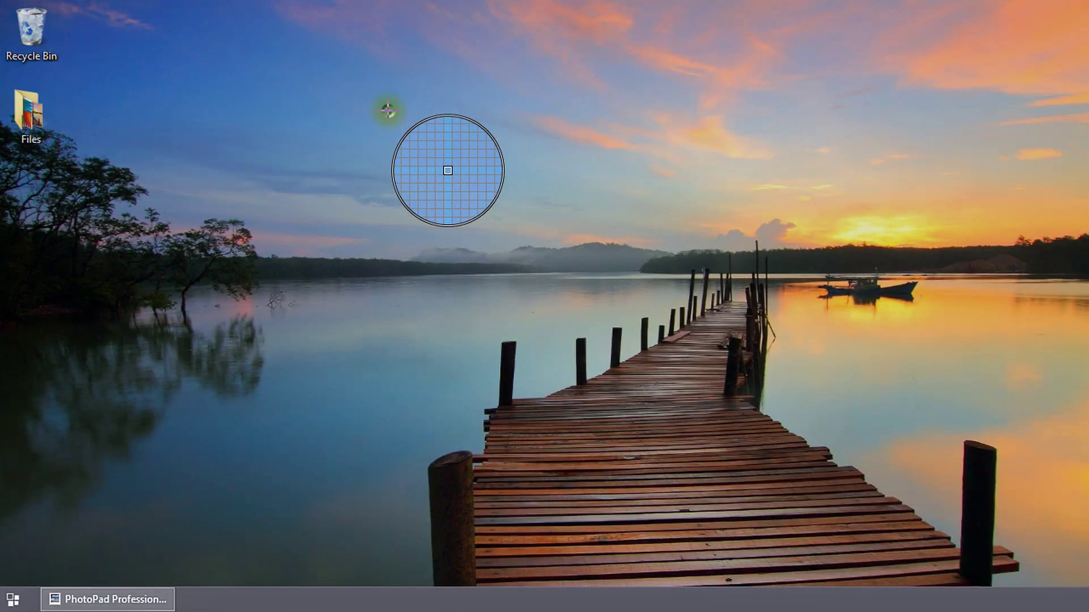
pyautogui.moveTo(388, 110); pyautogui.dragTo(967, 399)
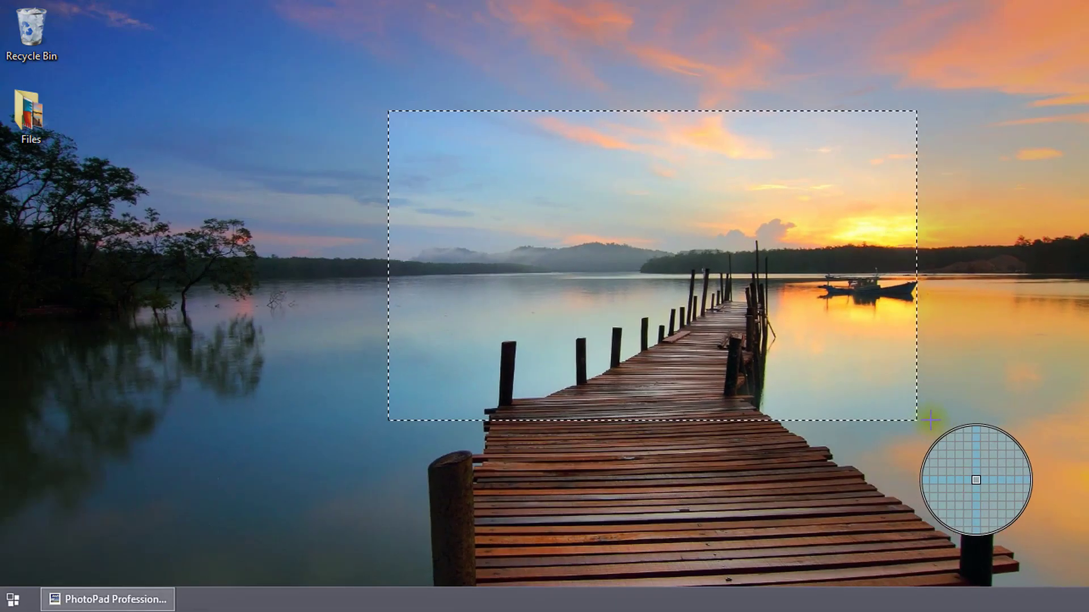
pyautogui.moveTo(940, 421); pyautogui.dragTo(939, 422)
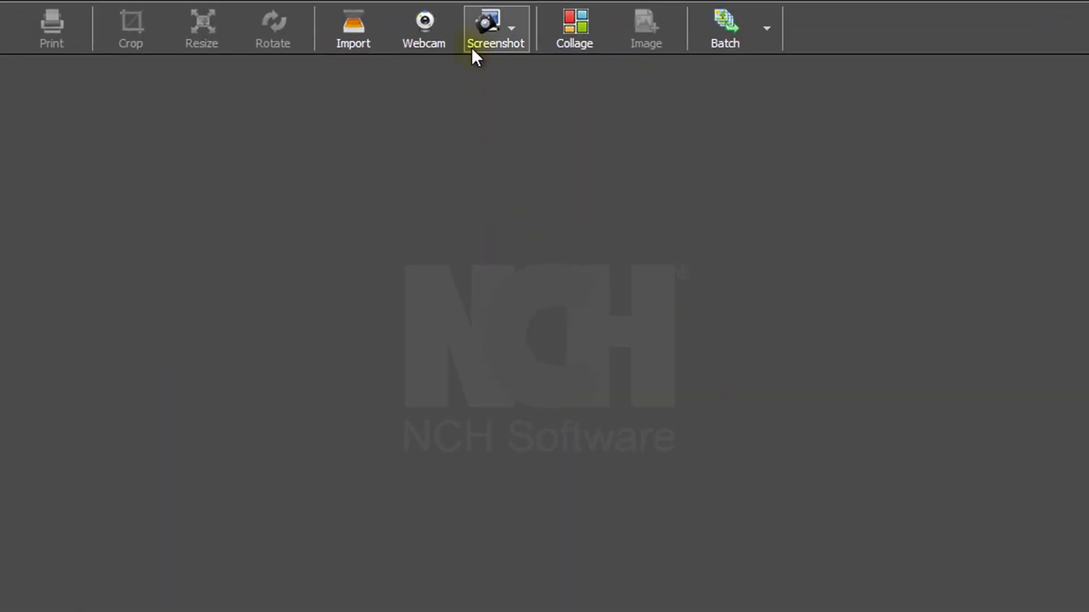
# Freeze the webcam view of the glasses on the desk and capture it as a 1280 x 720 image
pyautogui.click(442, 37)
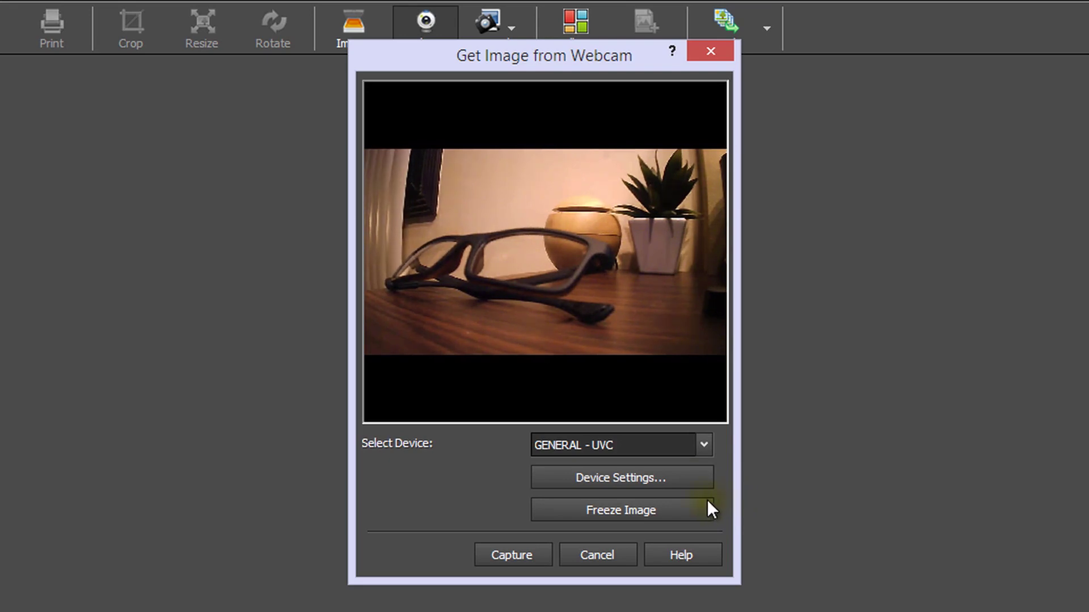
pyautogui.click(673, 507)
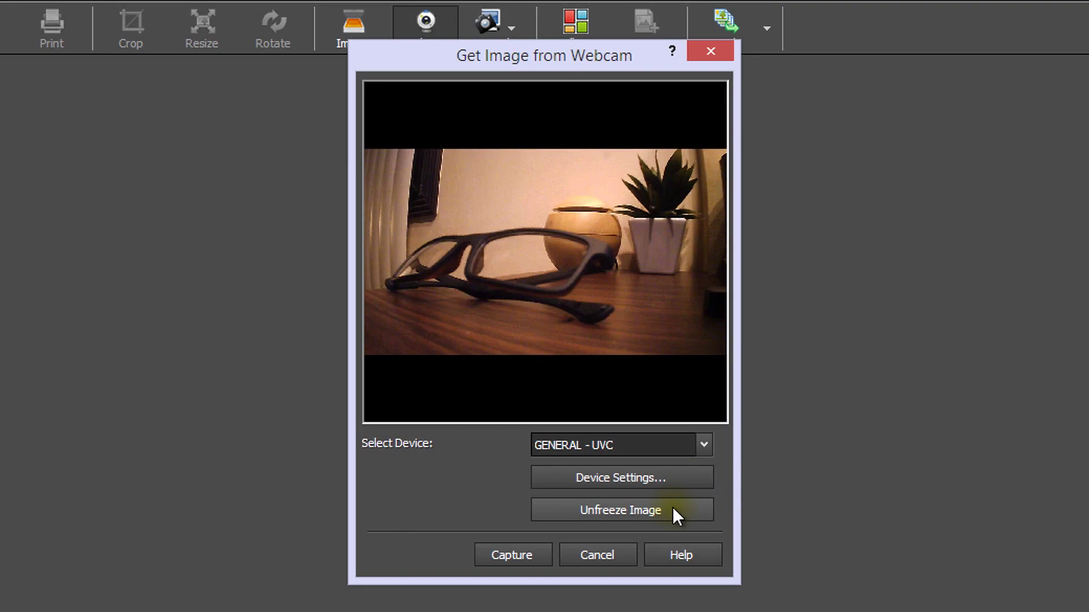
pyautogui.click(509, 555)
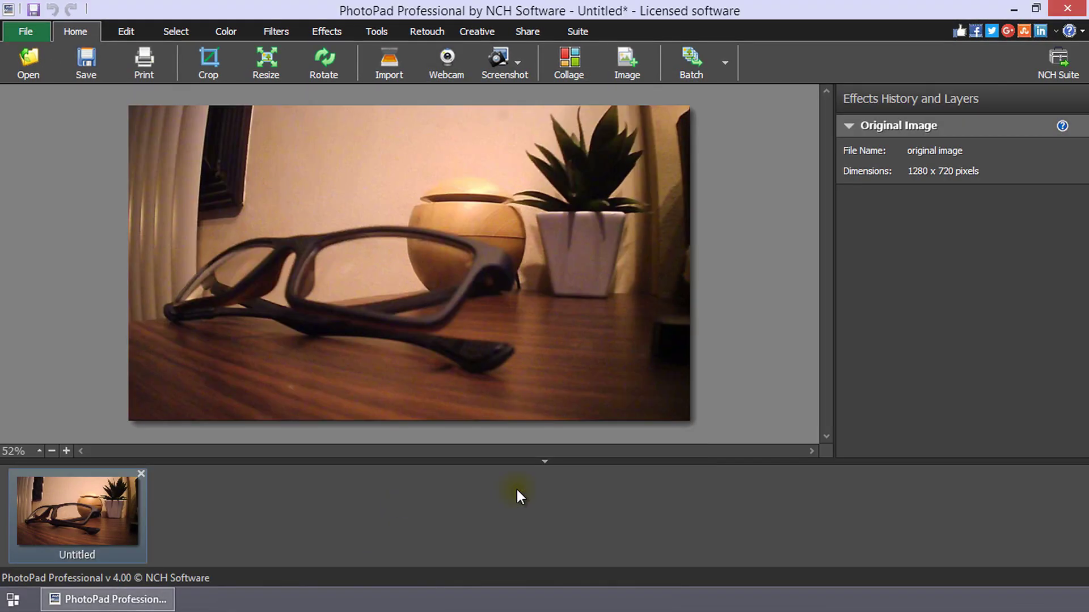